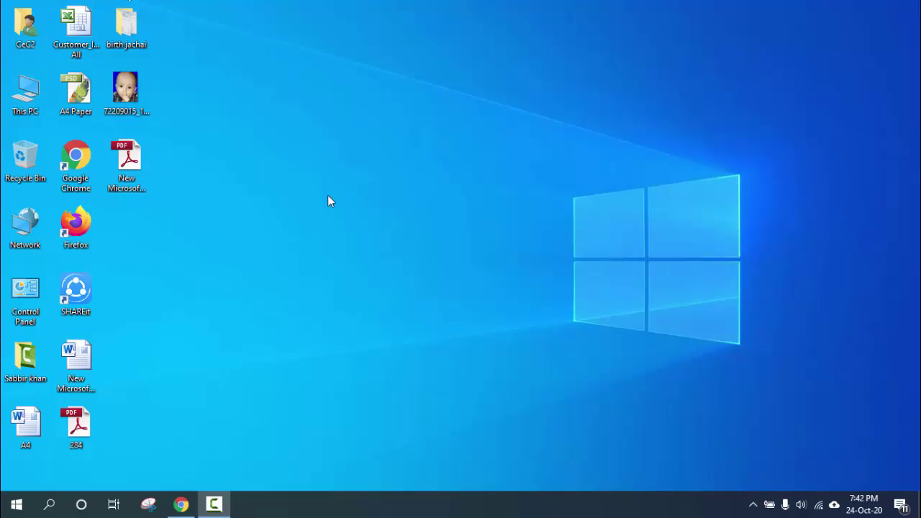
# Open This PC and bring up the format settings for the GSP1RMCULFRER_EN_DVD (H:) USB drive
pyautogui.doubleClick(19, 101)
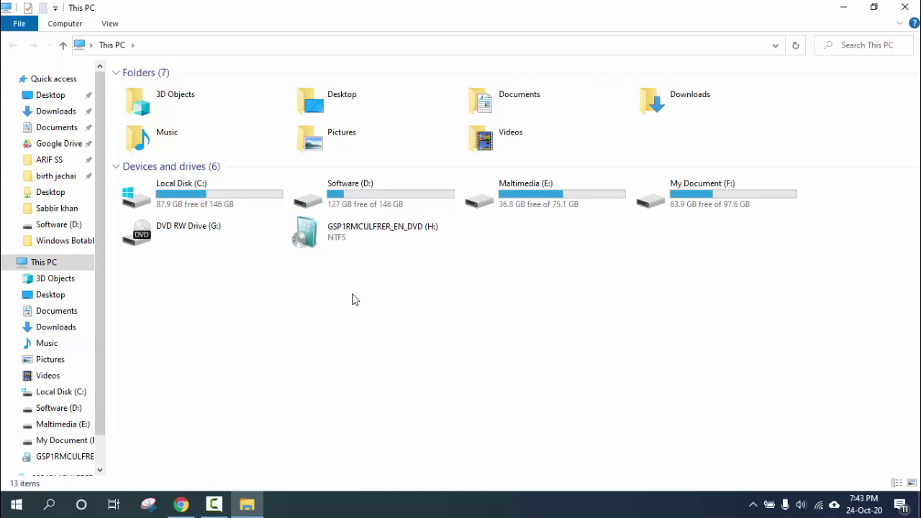
pyautogui.rightClick(321, 229)
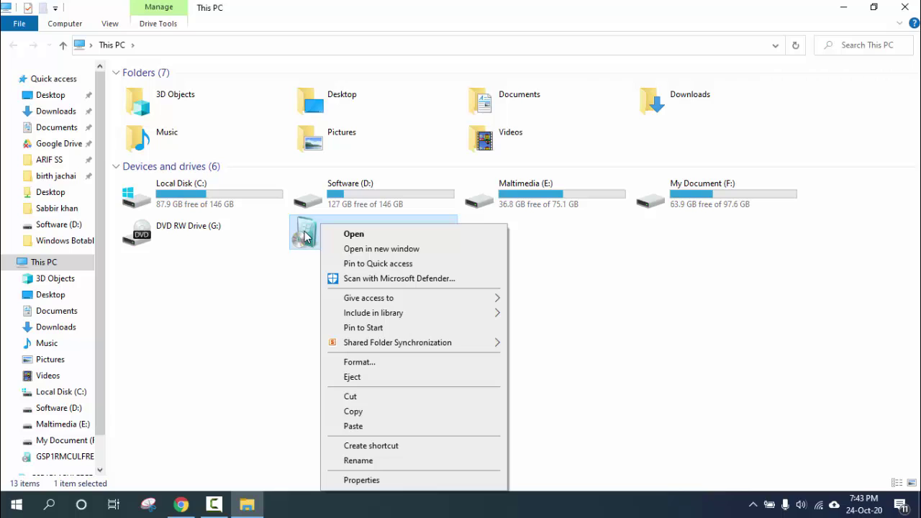
pyautogui.click(241, 315)
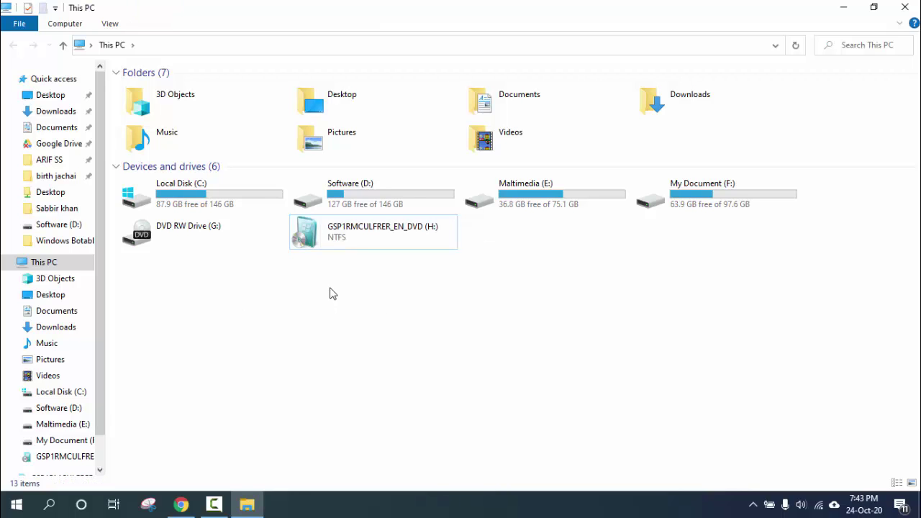
pyautogui.rightClick(305, 231)
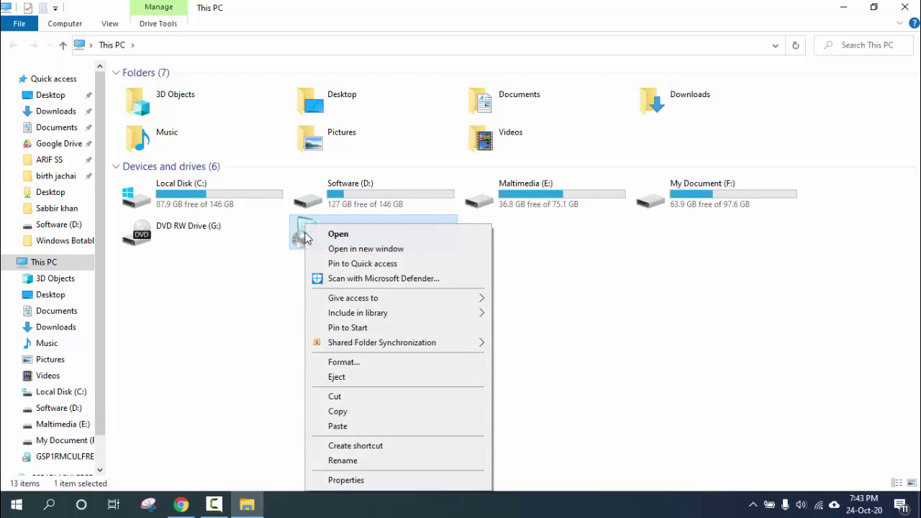
pyautogui.click(345, 362)
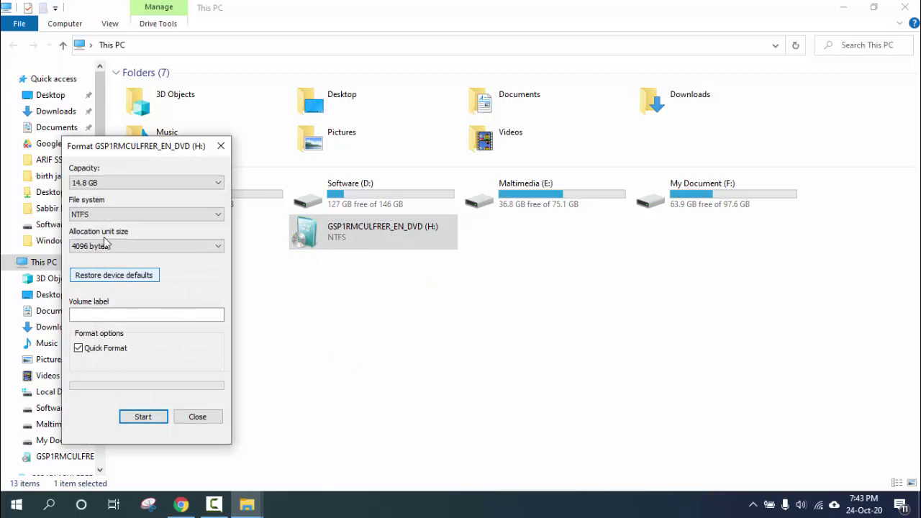
# Restore the device defaults, quick-format the H: drive as FAT32 with the default allocation size, and close the format dialog
pyautogui.click(99, 276)
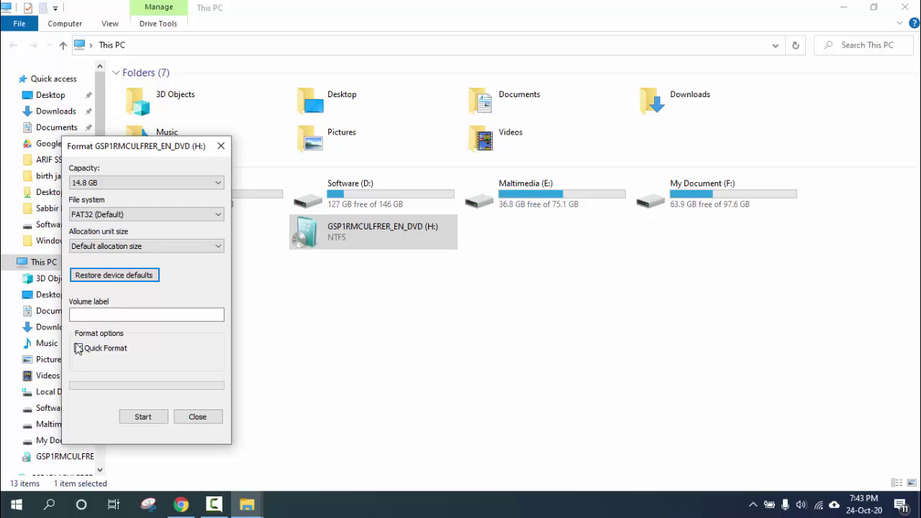
pyautogui.click(148, 424)
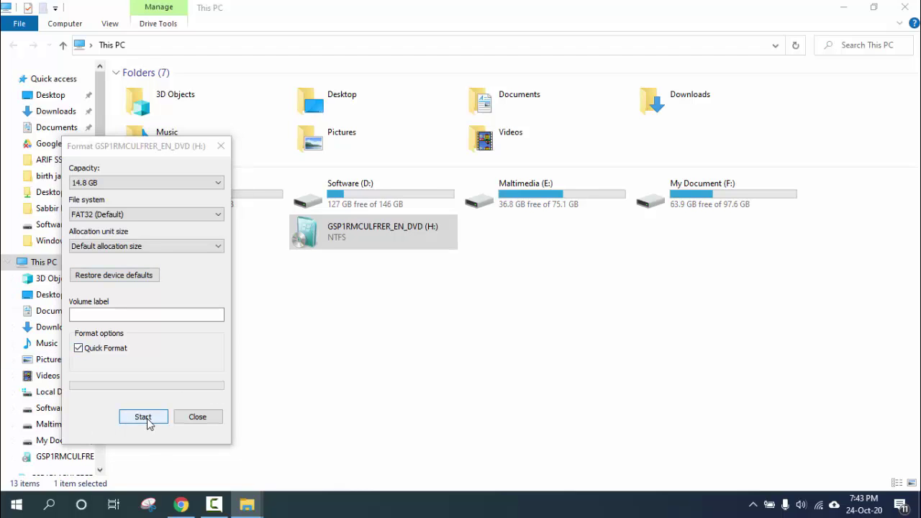
pyautogui.click(487, 254)
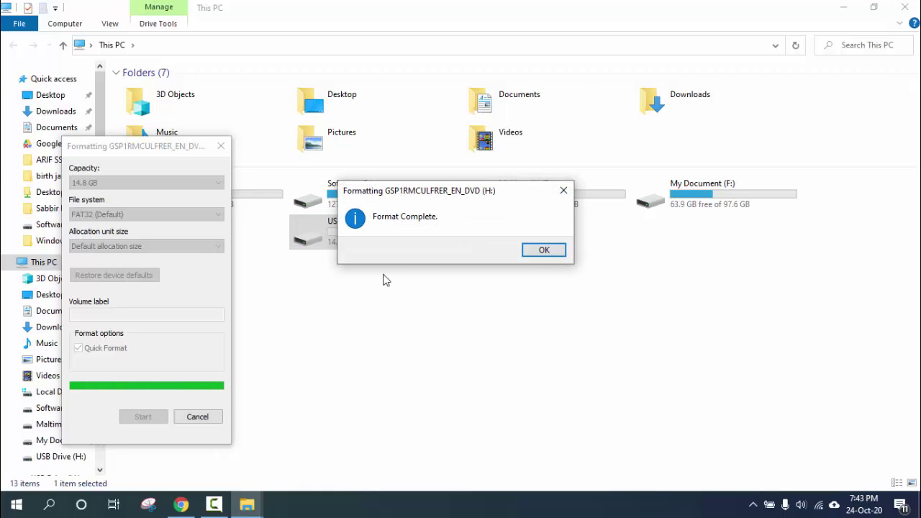
pyautogui.click(545, 252)
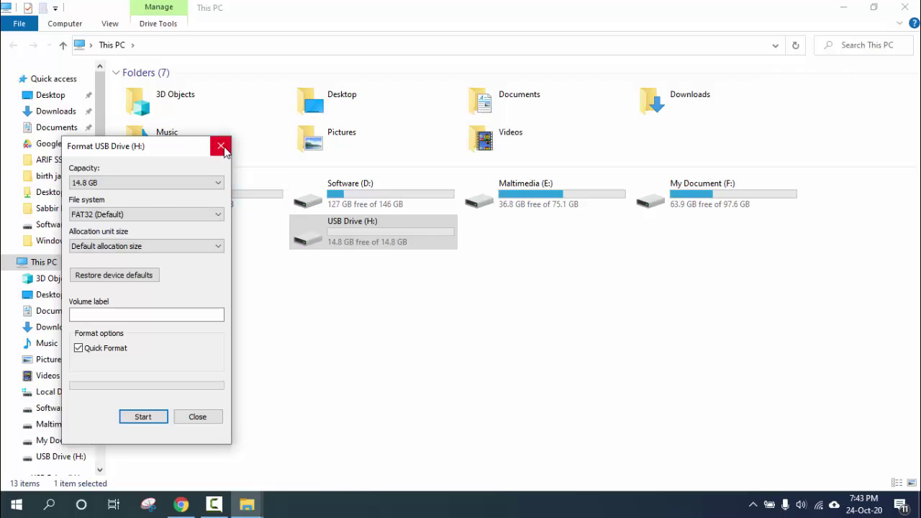
pyautogui.click(221, 146)
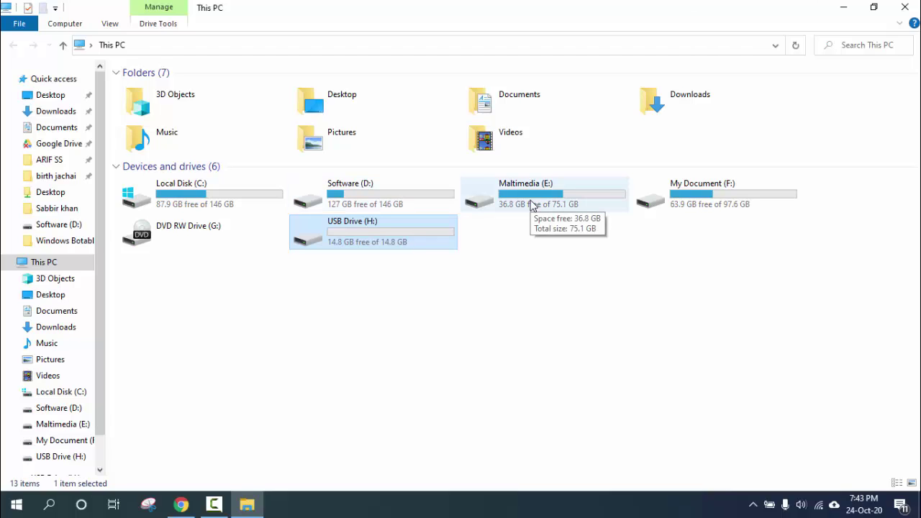
# Open the Windows Botable folder on the Software (D:) drive and select the rufus-3.4 application
pyautogui.doubleClick(406, 204)
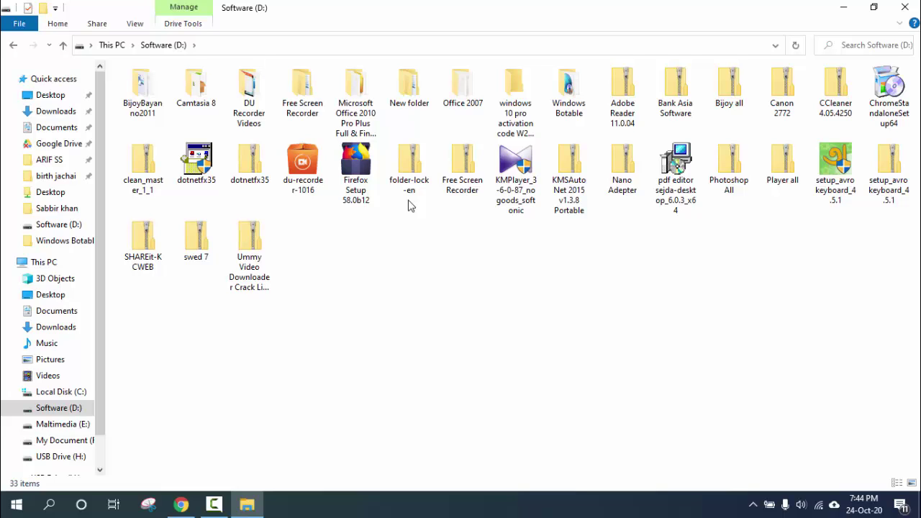
pyautogui.doubleClick(561, 101)
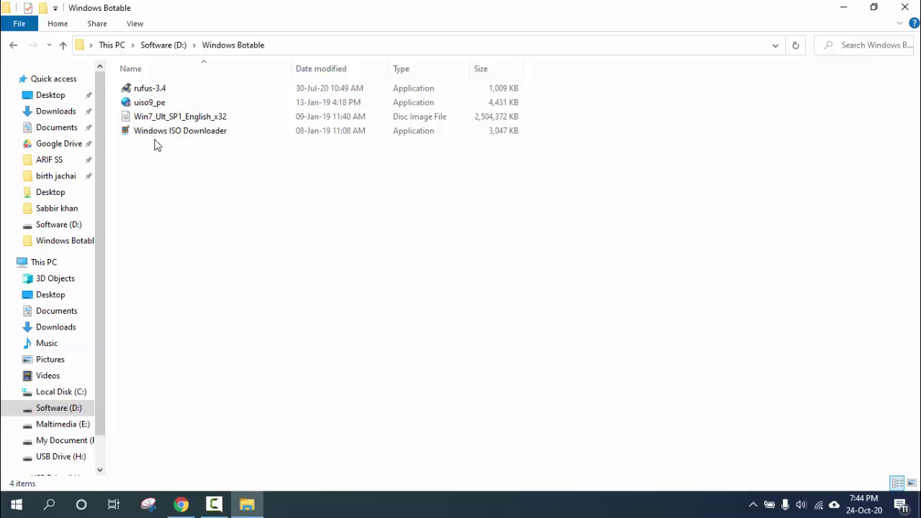
pyautogui.click(157, 92)
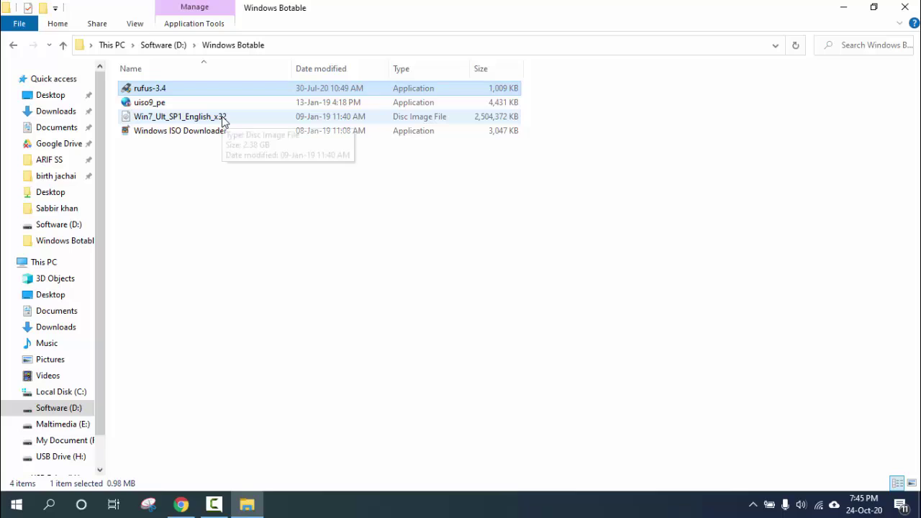
pyautogui.click(160, 161)
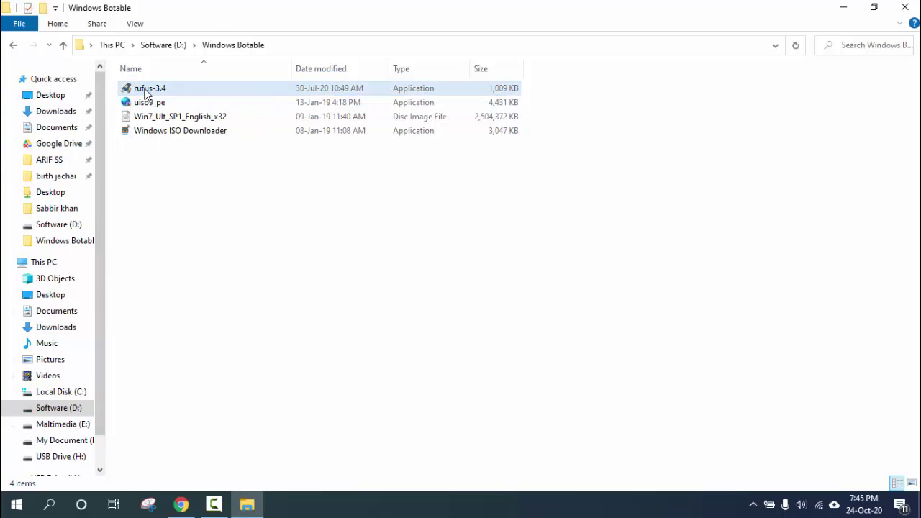
pyautogui.click(146, 93)
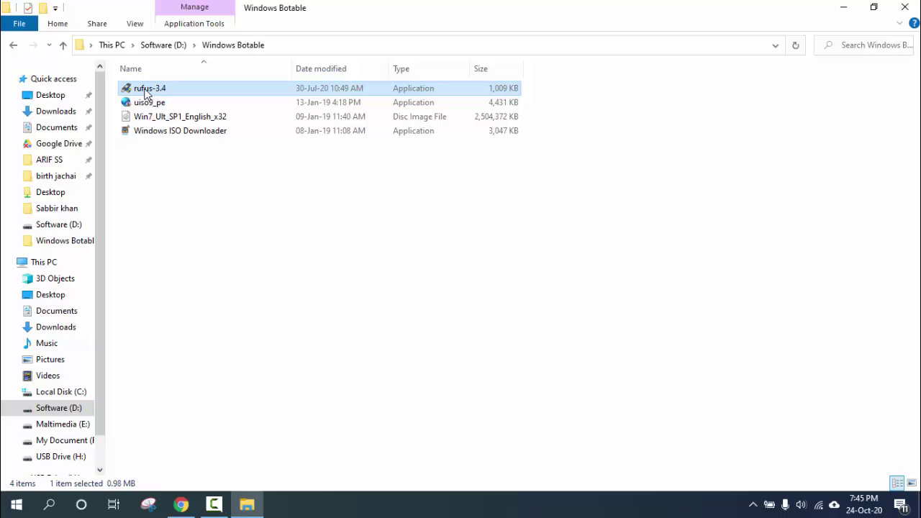
# Launch rufus-3.4, allow it to check for application updates online, and close its window
pyautogui.doubleClick(146, 93)
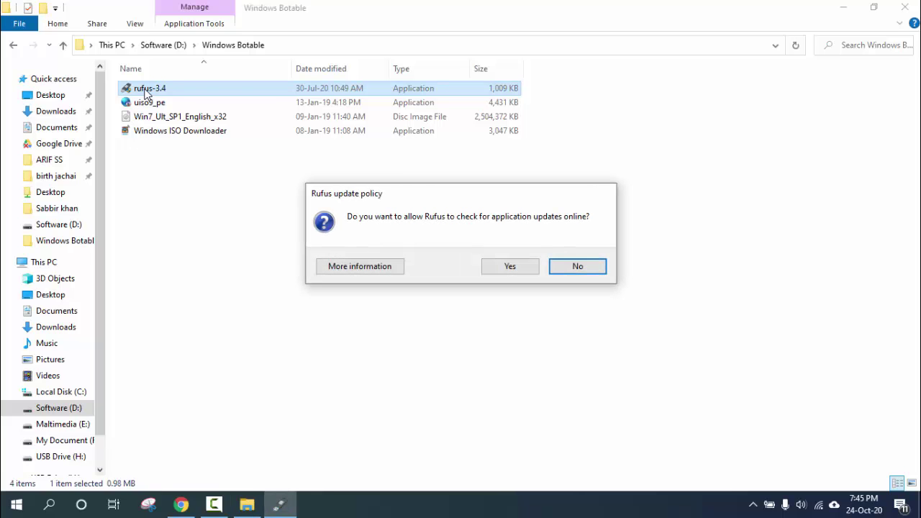
pyautogui.click(524, 270)
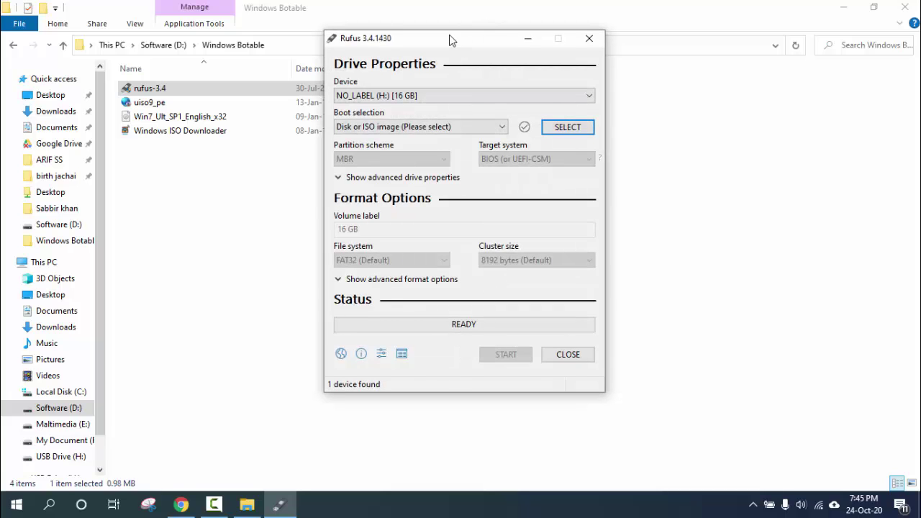
pyautogui.moveTo(449, 40); pyautogui.dragTo(502, 110)
pyautogui.click(637, 110)
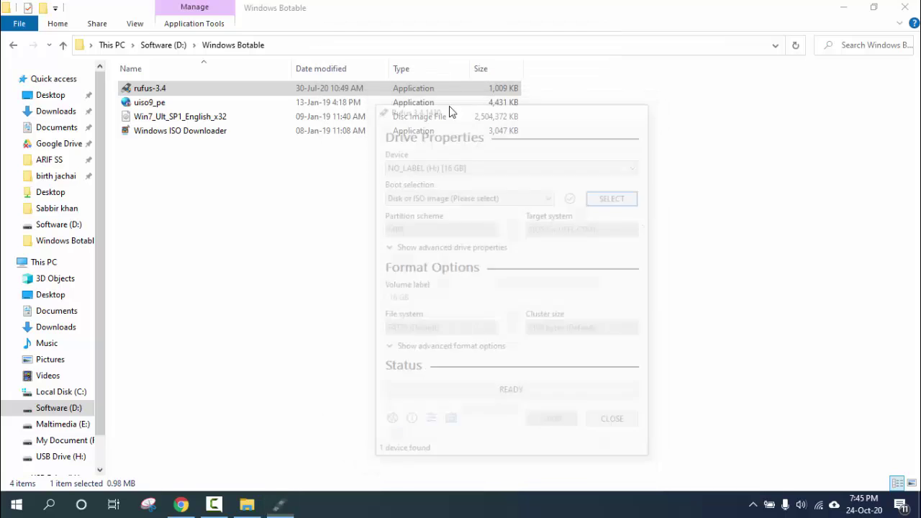
pyautogui.doubleClick(151, 92)
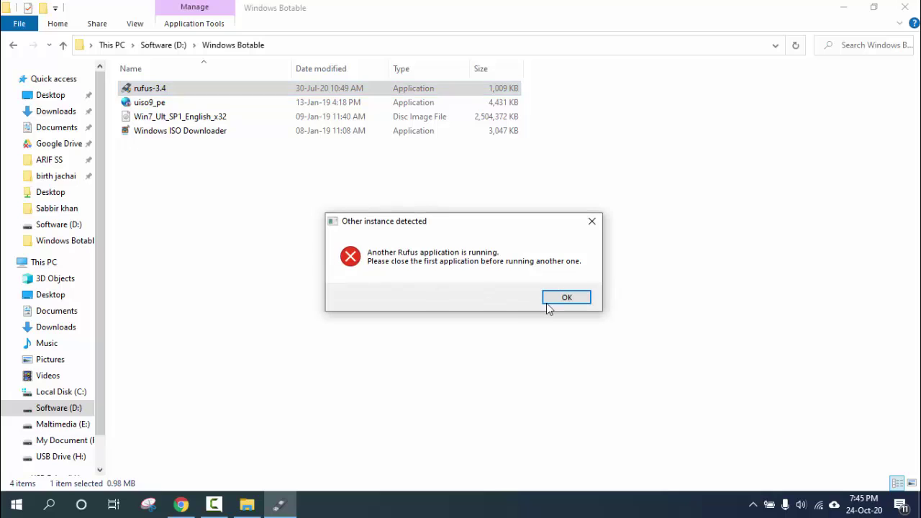
pyautogui.click(559, 298)
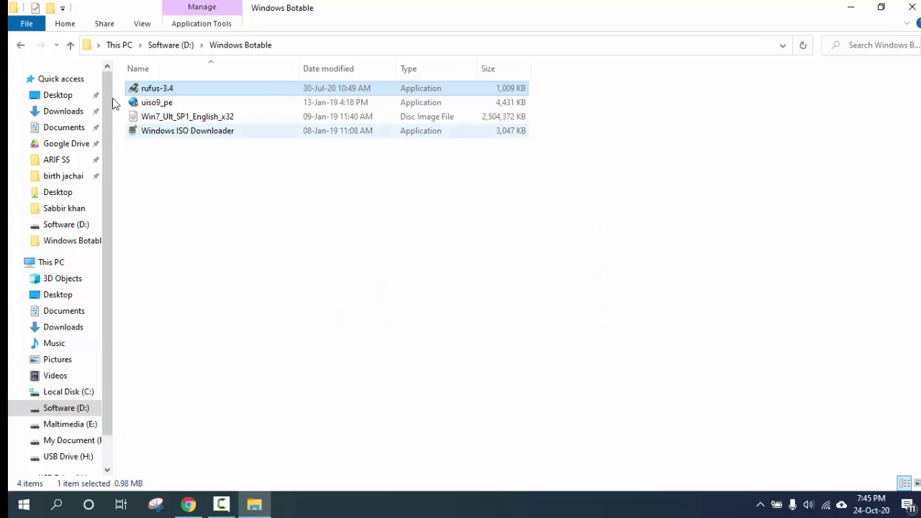
# Restore the Windows Botable folder window to a smaller size, move it across the desktop, and refresh the desktop
pyautogui.doubleClick(613, 6)
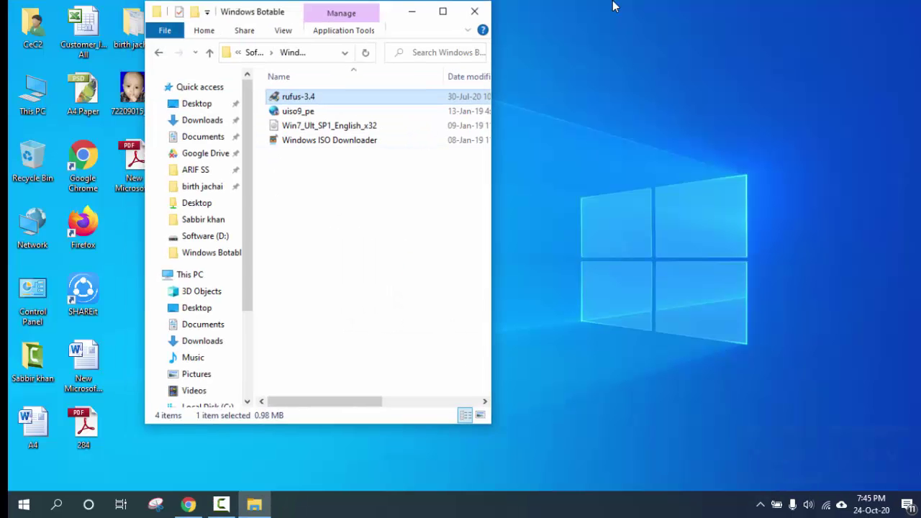
pyautogui.moveTo(396, 27); pyautogui.dragTo(567, 27)
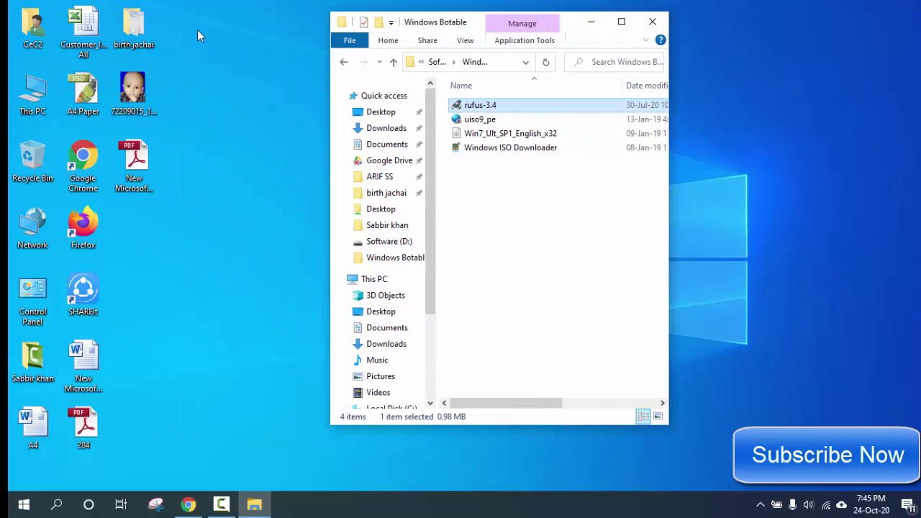
pyautogui.rightClick(200, 35)
pyautogui.click(238, 69)
# Launch rufus-3.4 again and arrange its window side by side with the Windows Botable folder window
pyautogui.click(482, 108)
pyautogui.doubleClick(482, 108)
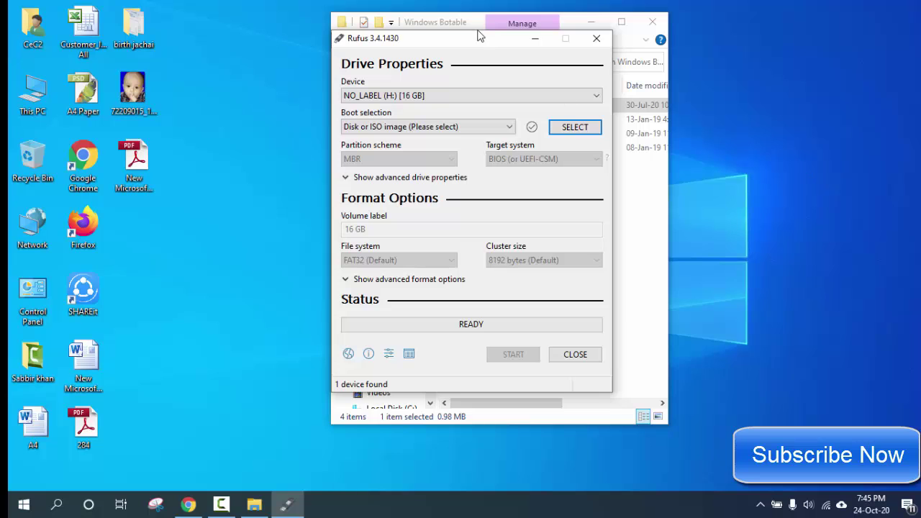
pyautogui.moveTo(479, 38); pyautogui.dragTo(756, 67)
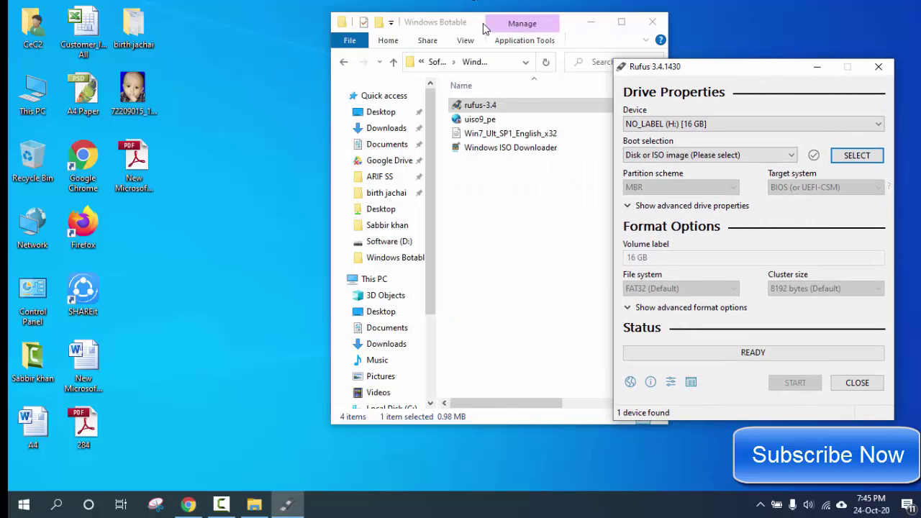
pyautogui.moveTo(484, 27); pyautogui.dragTo(340, 30)
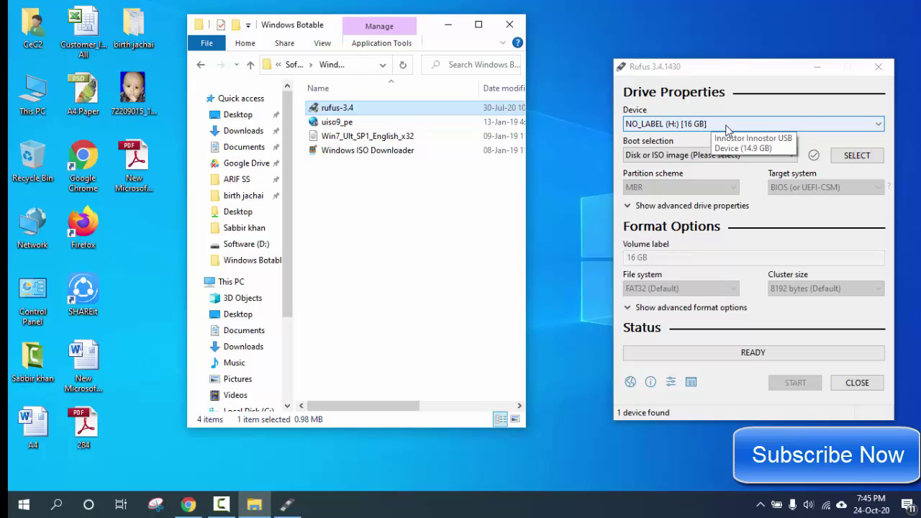
# Keep NO_LABEL (H:) [16 GB] as the target device and dismiss the Rufus update window
pyautogui.click(864, 127)
pyautogui.click(864, 127)
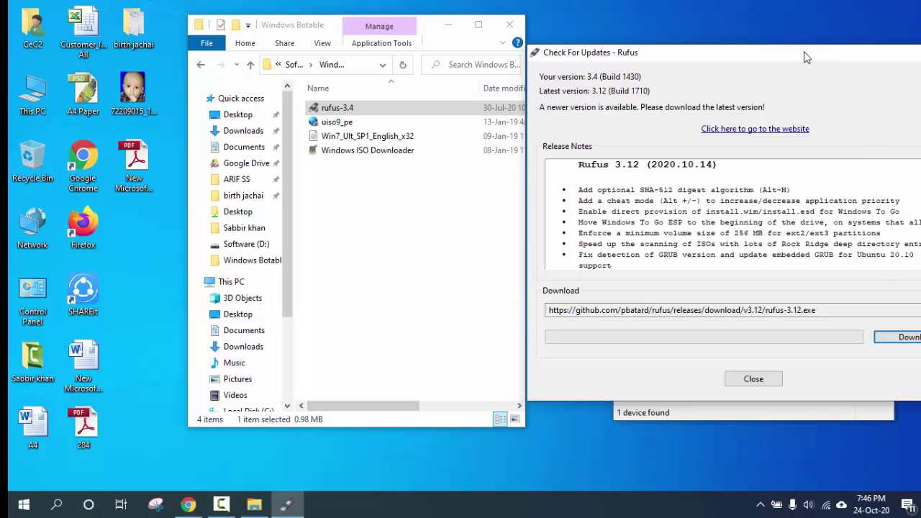
pyautogui.moveTo(808, 56); pyautogui.dragTo(687, 62)
pyautogui.click(787, 59)
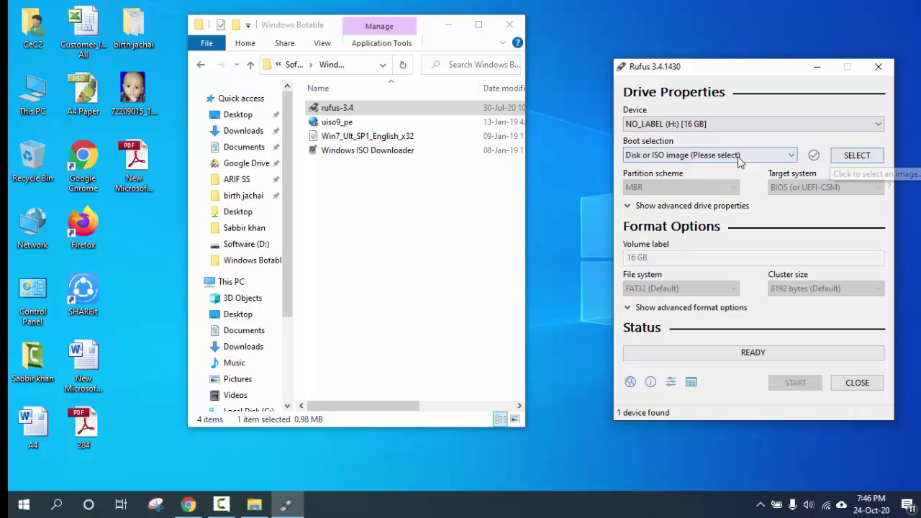
# Load the Win7_Ult_SP1_English_x32 image from the Windows Botable folder on Software (D:) as the boot selection
pyautogui.click(859, 158)
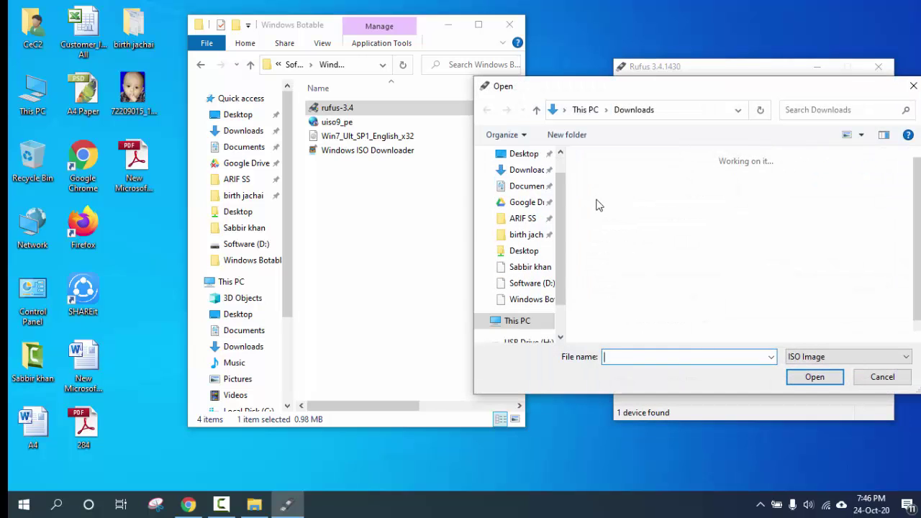
pyautogui.scroll(-5, 560, 201)
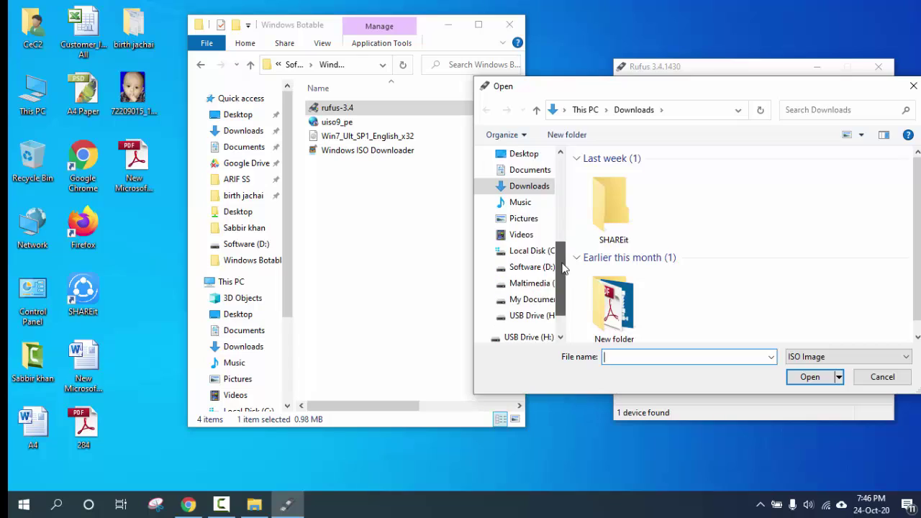
pyautogui.scroll(-2, 563, 288)
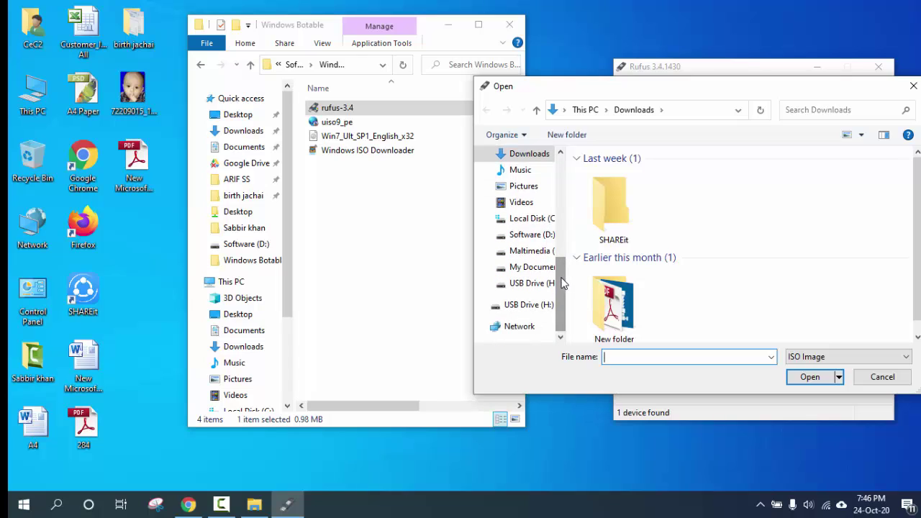
pyautogui.click(524, 238)
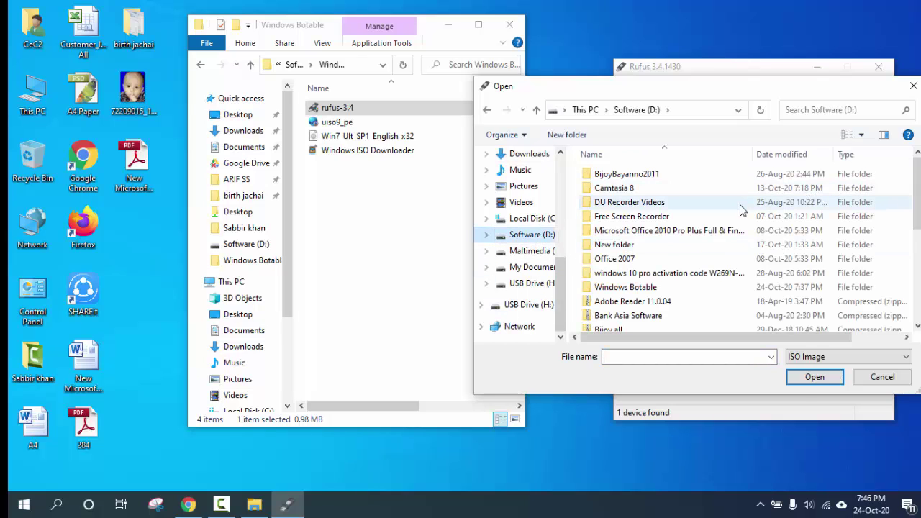
pyautogui.doubleClick(640, 289)
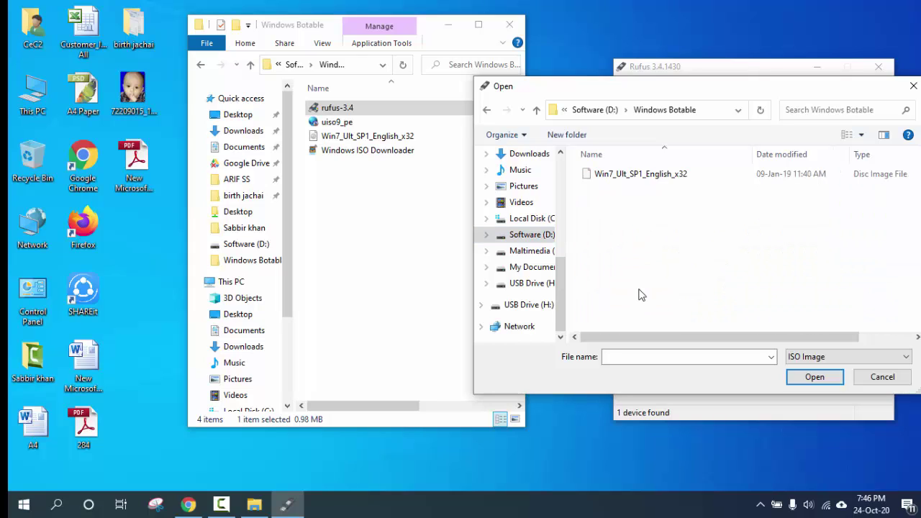
pyautogui.click(643, 179)
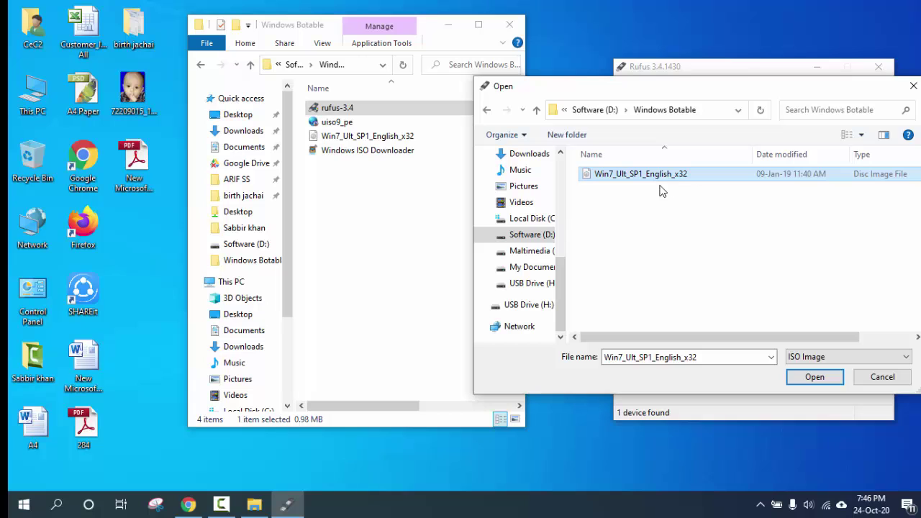
pyautogui.click(815, 377)
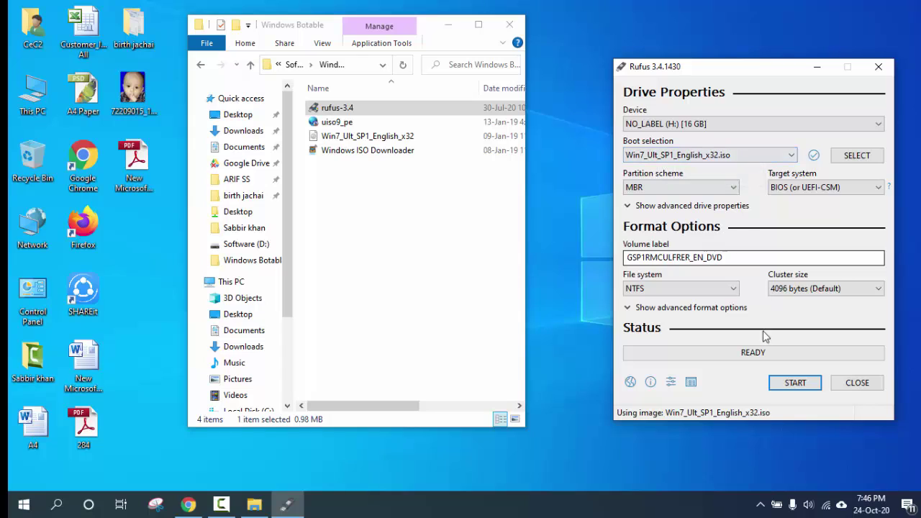
# Start writing the Win7_Ult_SP1_English_x32 image to the H: drive, accept erasing all its data, and dismiss the Google Drive backup prompt
pyautogui.click(796, 384)
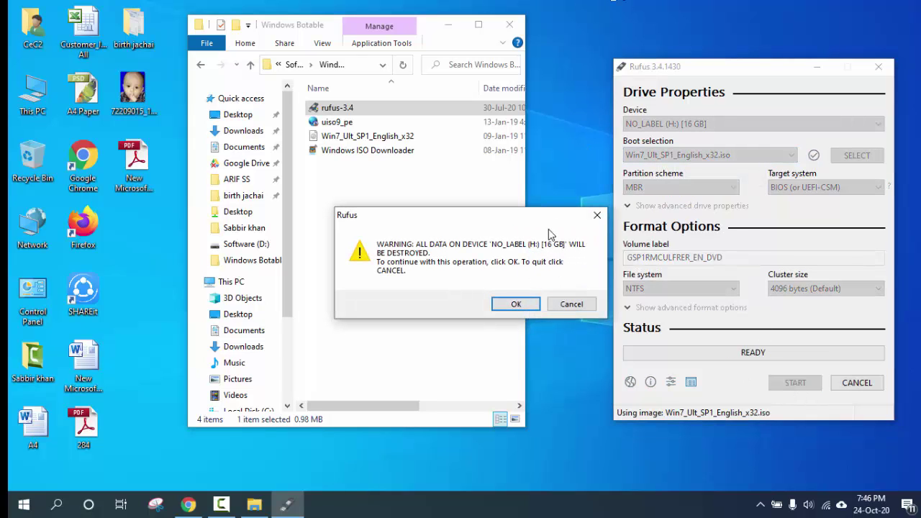
pyautogui.click(517, 305)
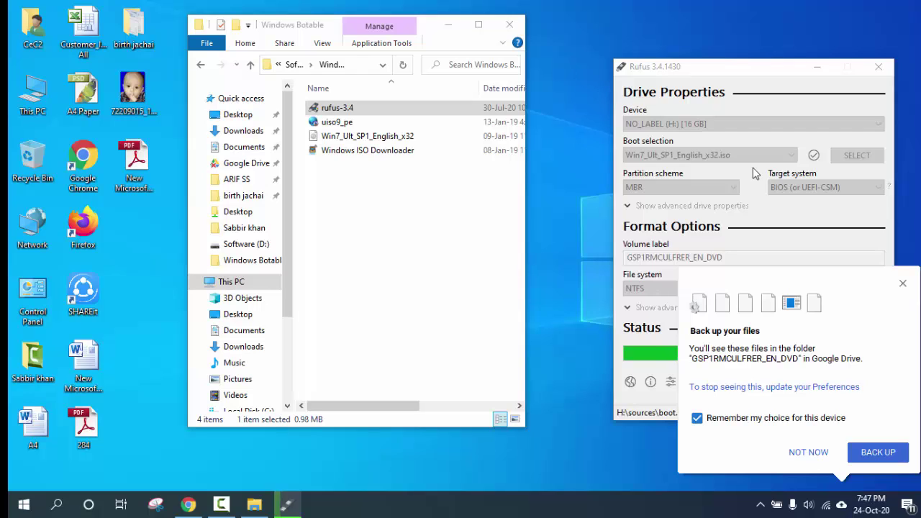
pyautogui.click(903, 284)
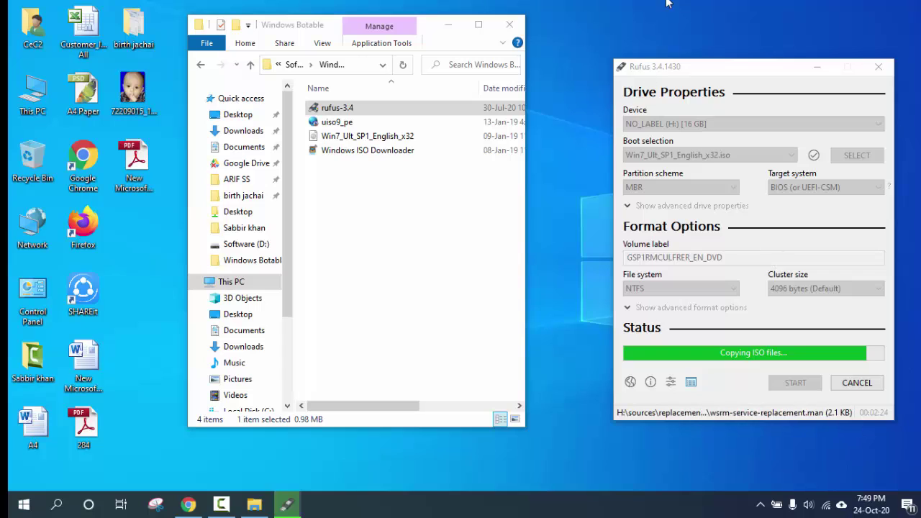
pyautogui.rightClick(623, 6)
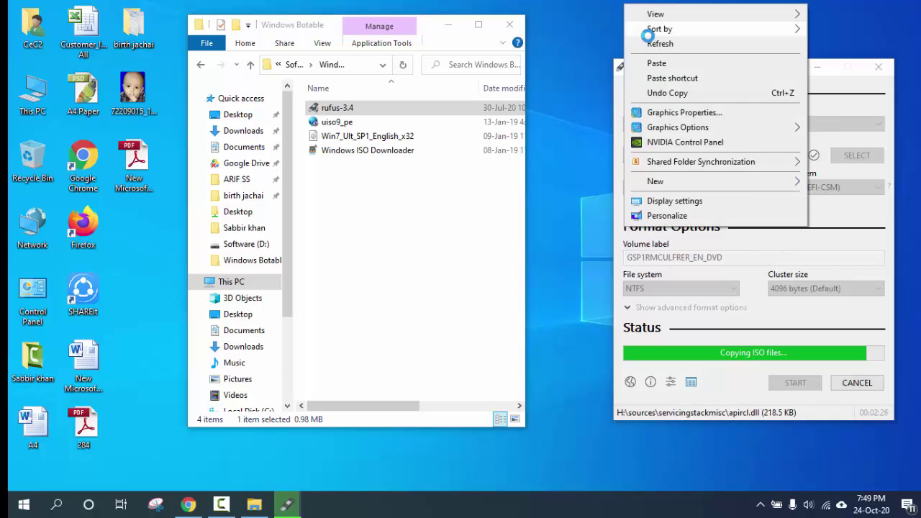
pyautogui.click(660, 45)
pyautogui.rightClick(628, 4)
pyautogui.click(663, 44)
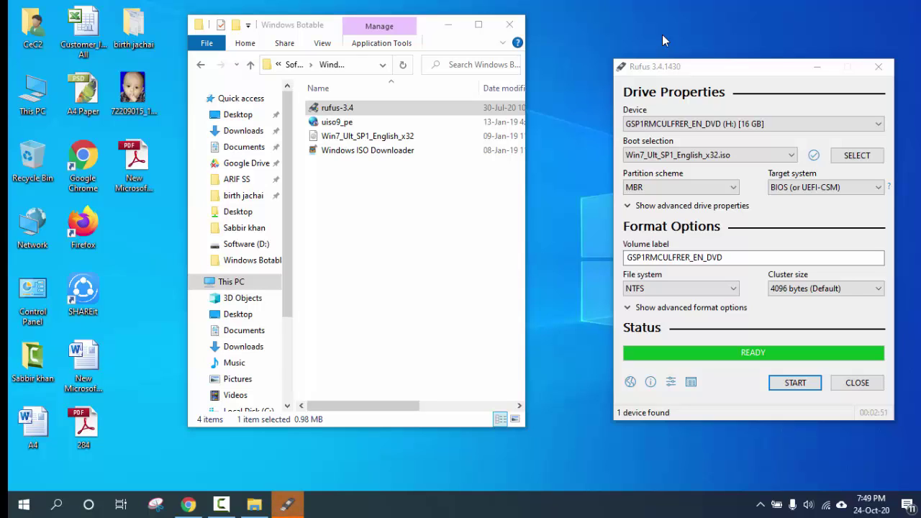
# Once the ISO has been written, close the Windows Botable folder window and exit Rufus
pyautogui.click(509, 27)
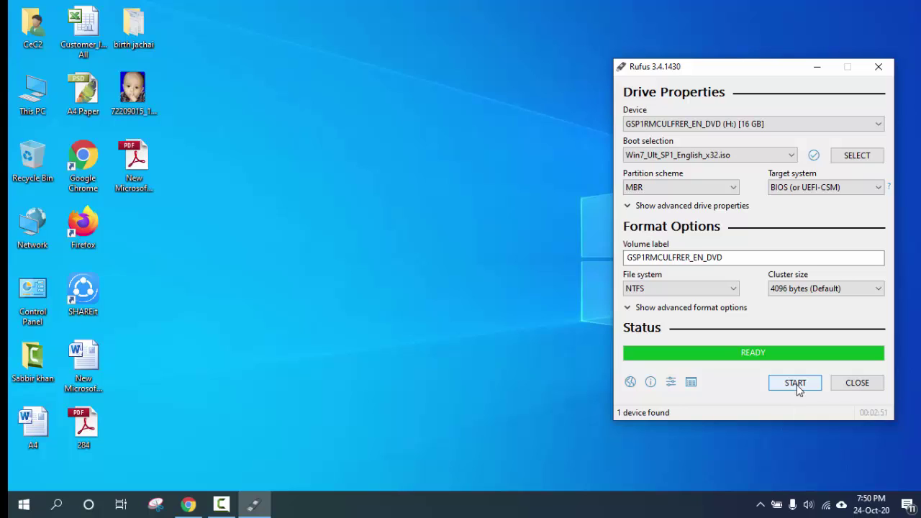
pyautogui.click(866, 389)
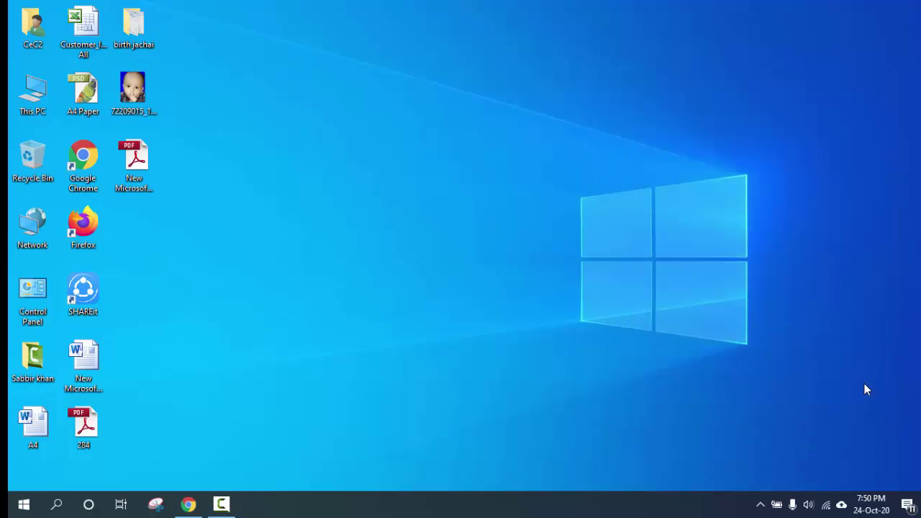
# Open the GSP1RMCULFRER_EN_DVD (H:) drive from a maximized This PC window, examine the copied setup files, and close the window
pyautogui.doubleClick(35, 92)
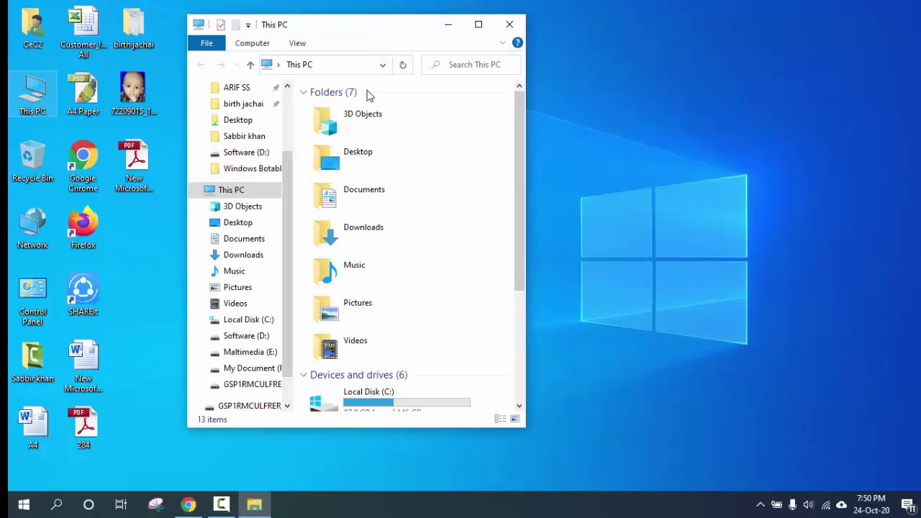
pyautogui.click(479, 24)
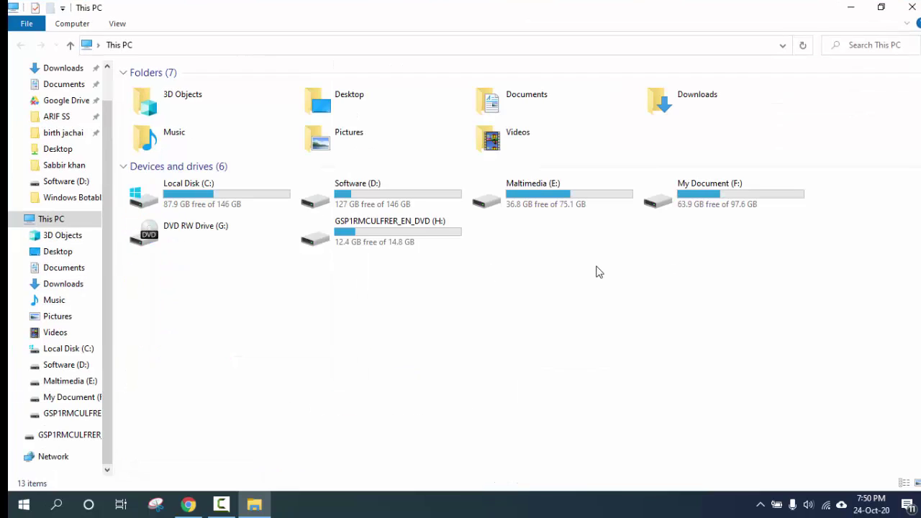
pyautogui.doubleClick(344, 240)
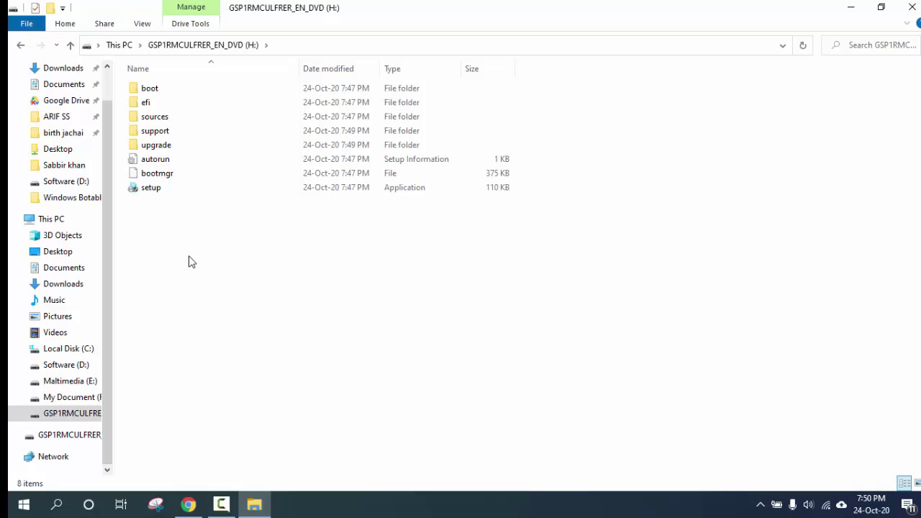
pyautogui.click(912, 7)
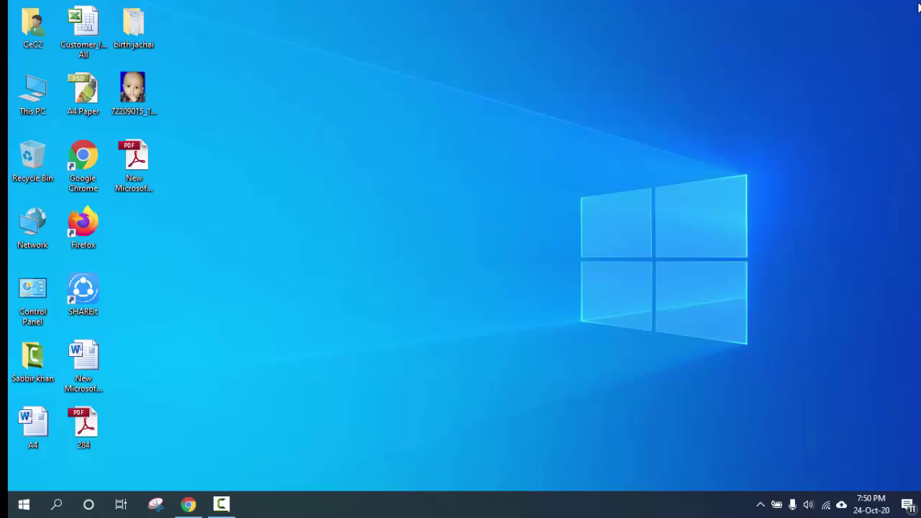